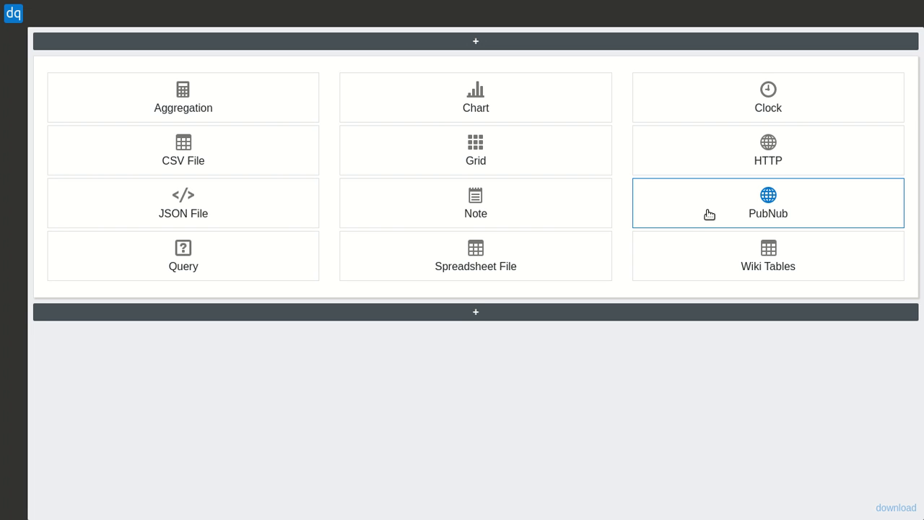
Add a PubNub channel card and pause, then resume, its live pubnub-market-orders stream.
click(709, 214)
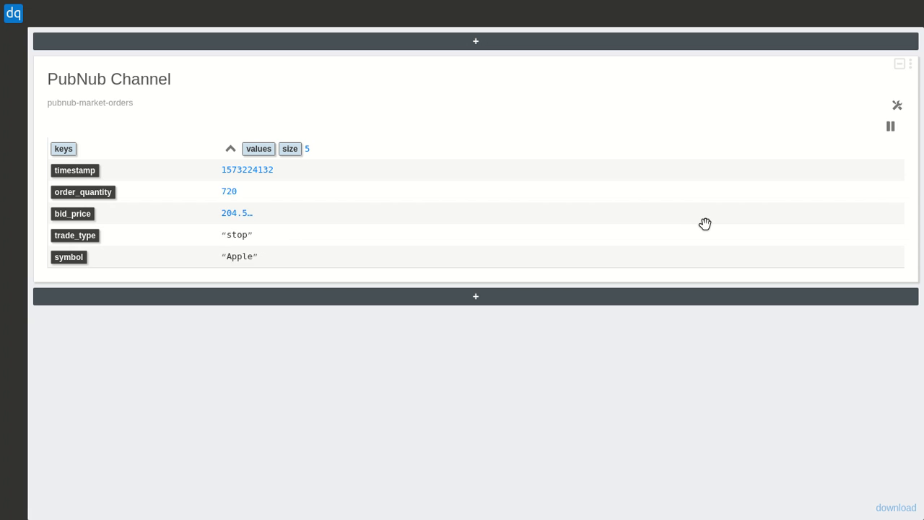
click(890, 126)
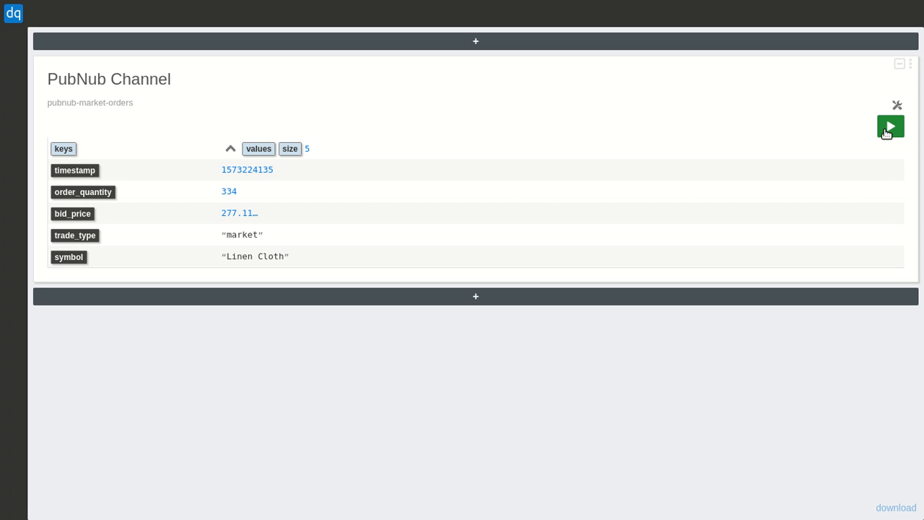
click(889, 127)
Start a fresh workspace and load sales.csv into a new CSV source with its settings expanded.
key(F5)
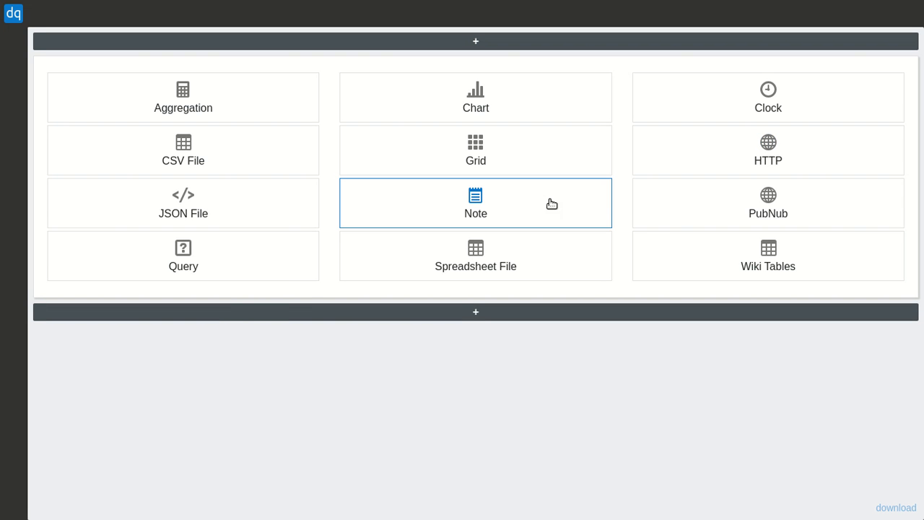
click(268, 162)
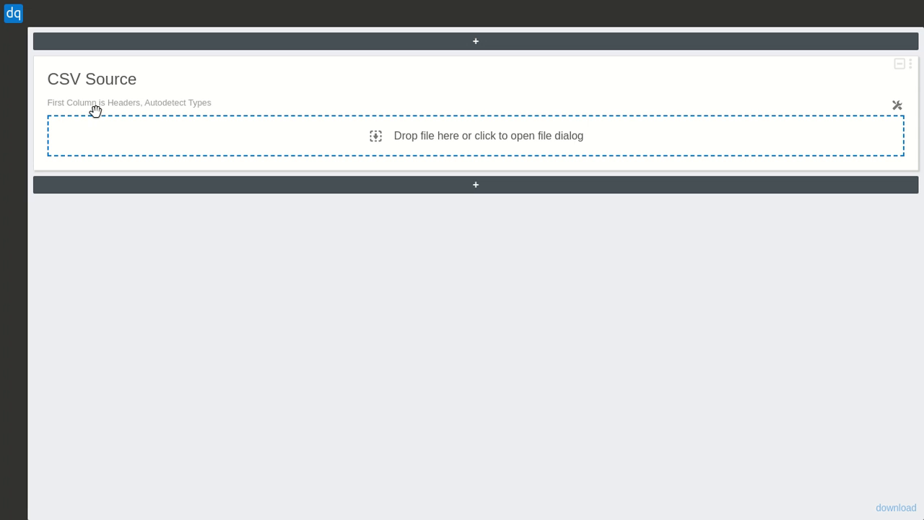
click(897, 106)
click(447, 226)
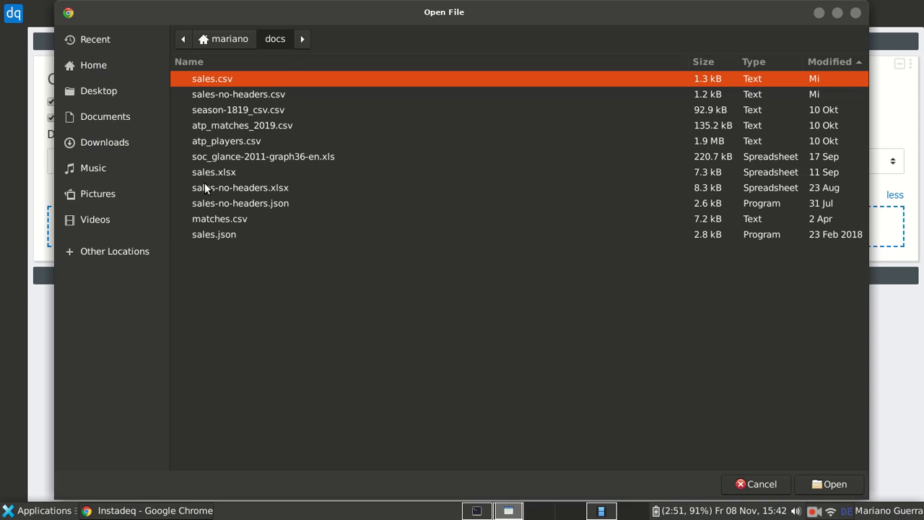
double_click(224, 78)
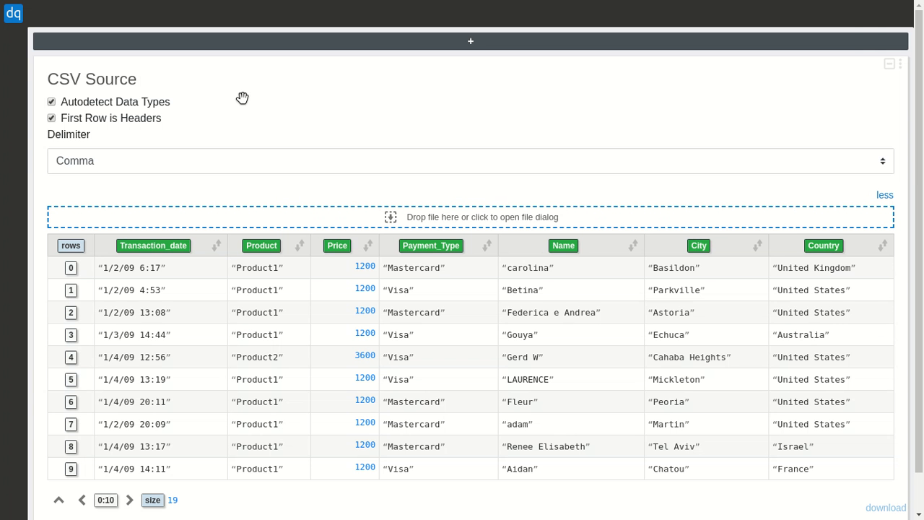
Disable First Row is Headers for the CSV source and load sales.csv again.
click(136, 121)
click(411, 216)
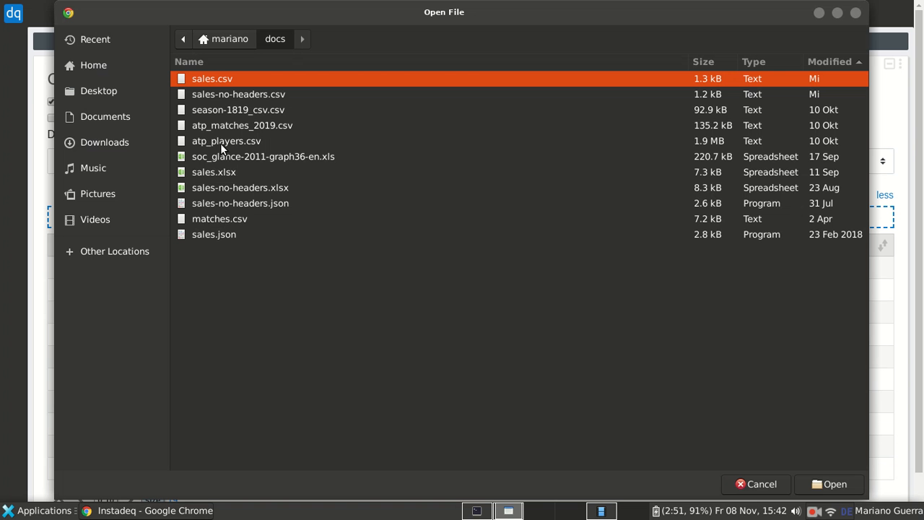
double_click(219, 75)
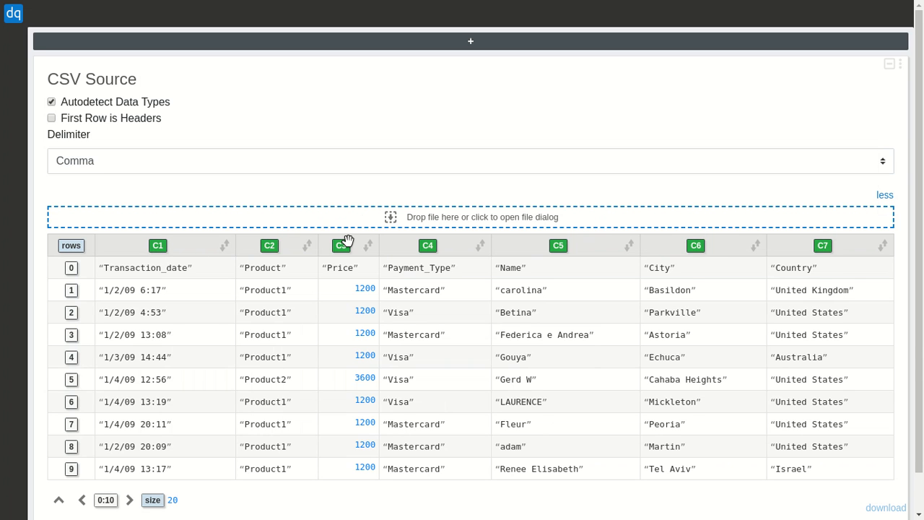
Keep the Comma delimiter, reload sales.csv with Autodetect Data Types disabled, and collapse the CSV source settings.
click(133, 167)
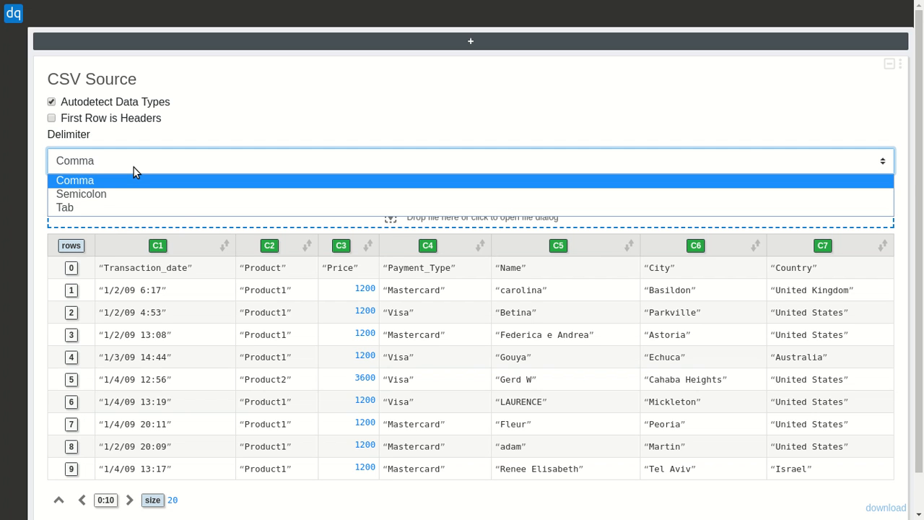
click(142, 167)
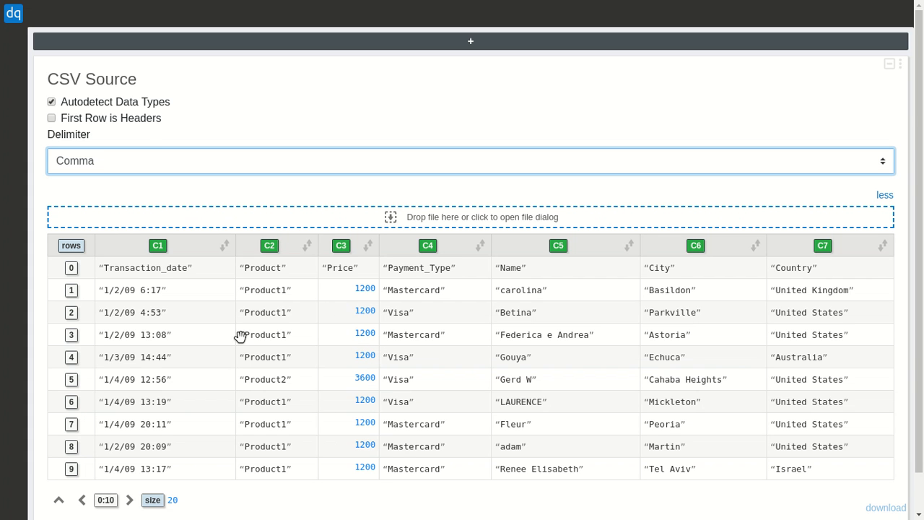
click(278, 223)
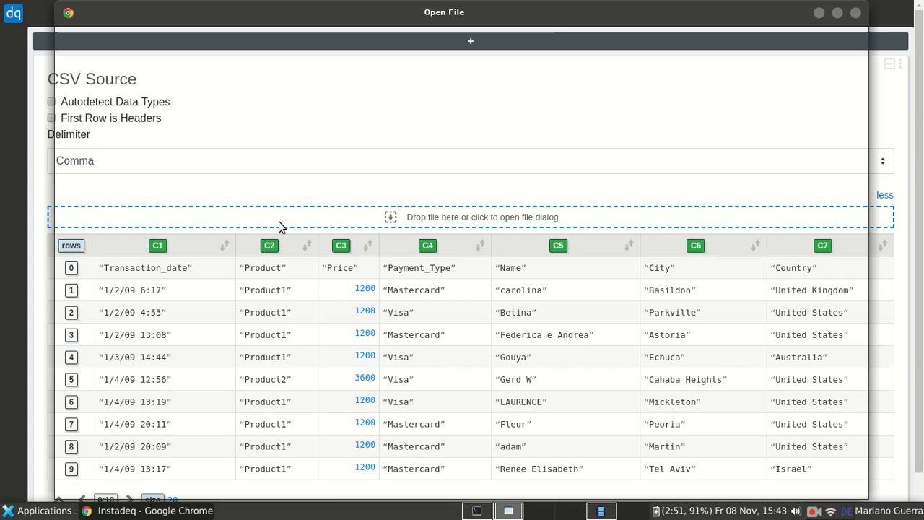
double_click(250, 81)
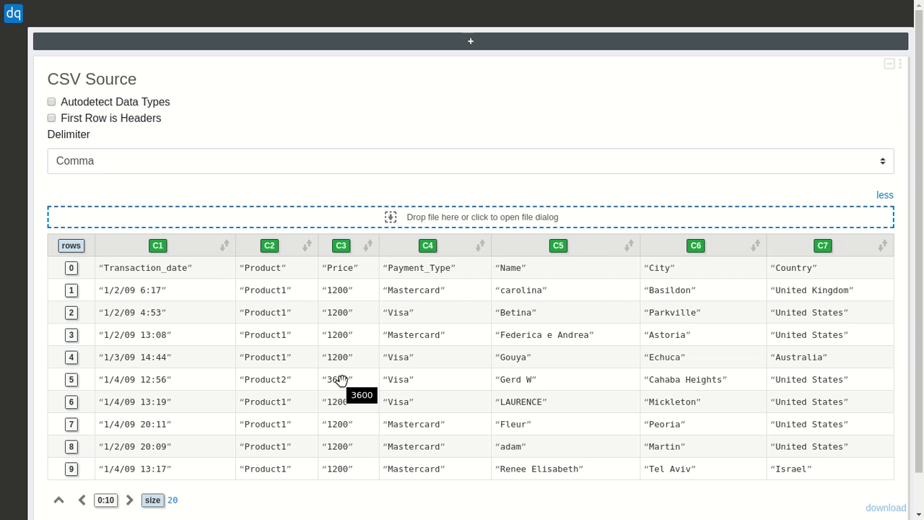
click(882, 196)
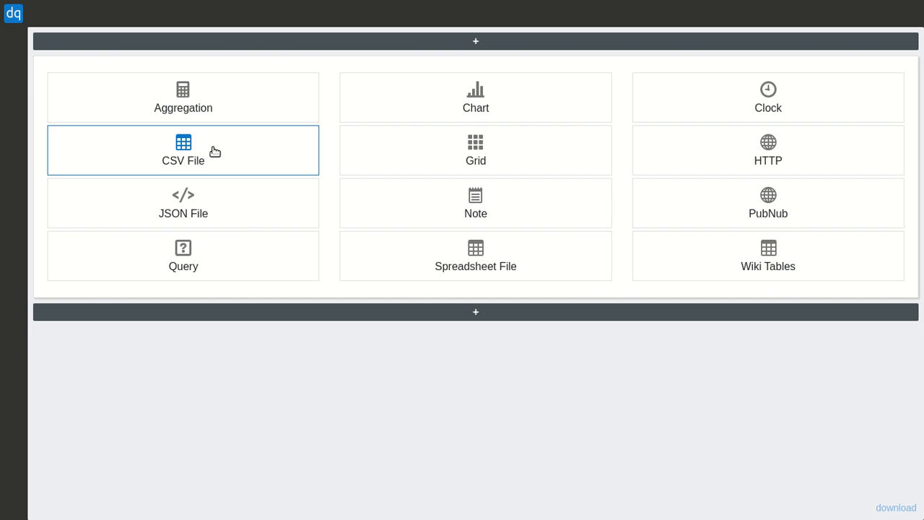
Add a CSV source in the empty workspace and load sales.csv with the default settings.
click(249, 162)
click(264, 149)
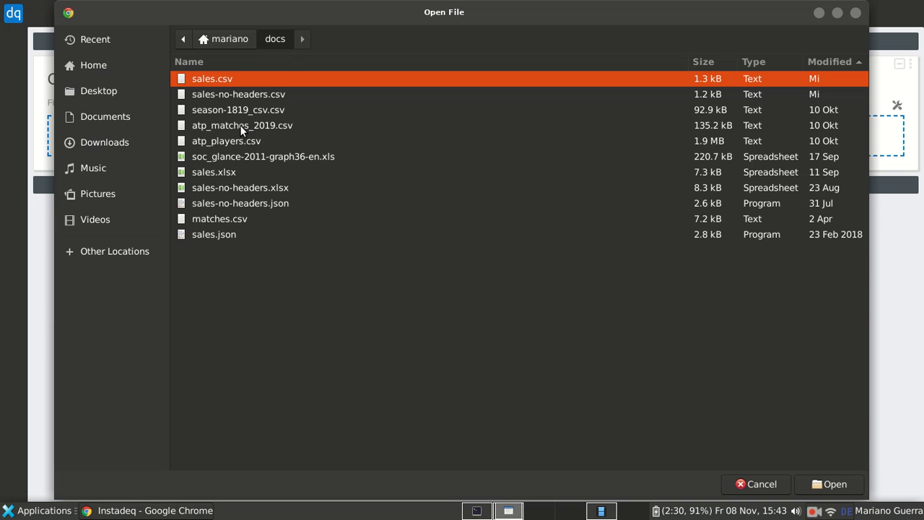
double_click(217, 79)
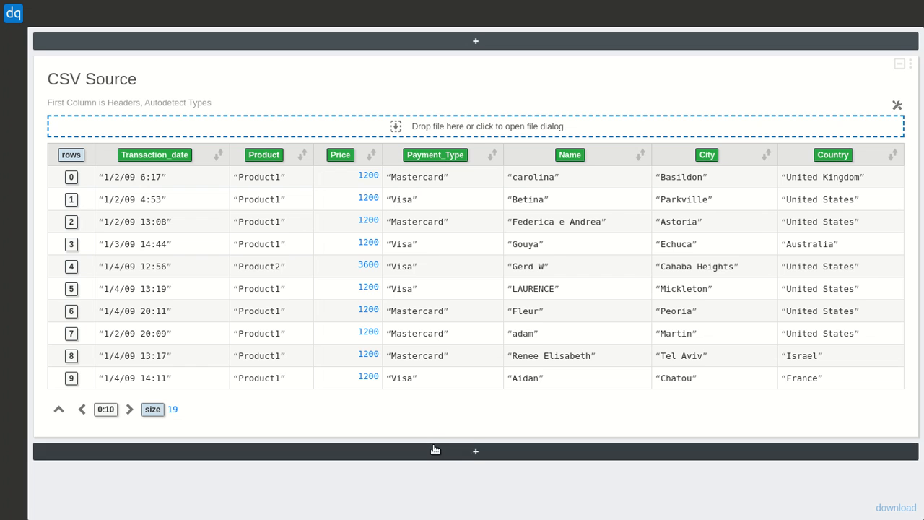
Add an Aggregation card below the CSV source and collapse the source's data rows.
scroll(479, 396, down, 2)
click(287, 374)
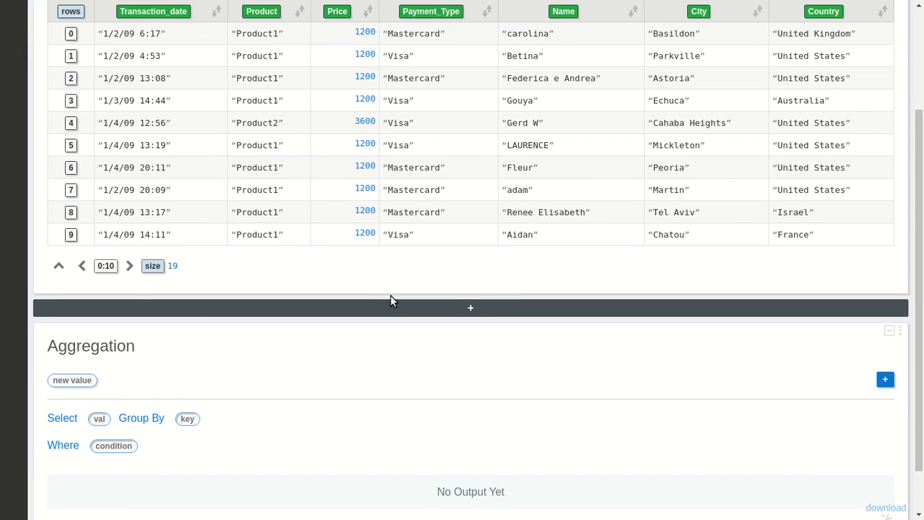
click(56, 301)
Select Price as the aggregated value and group it by Payment_Type and Product.
drag(422, 154, 99, 339)
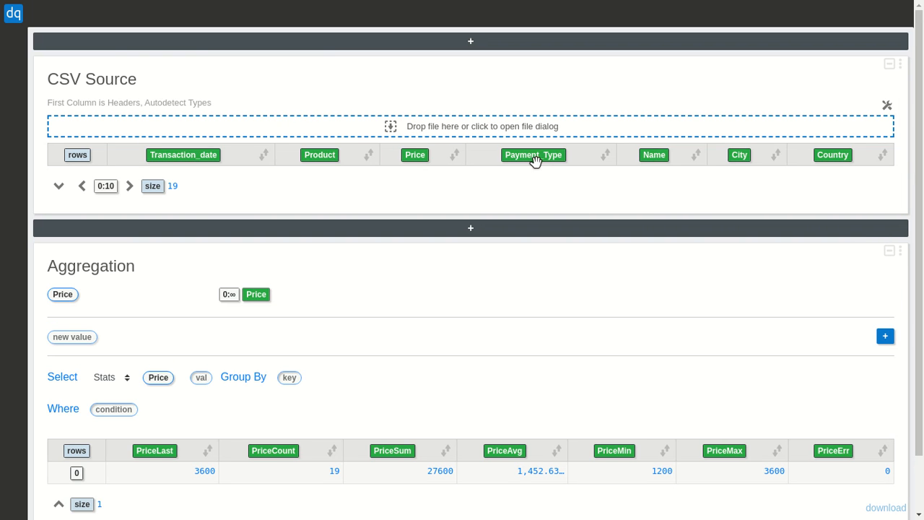
drag(534, 154, 291, 377)
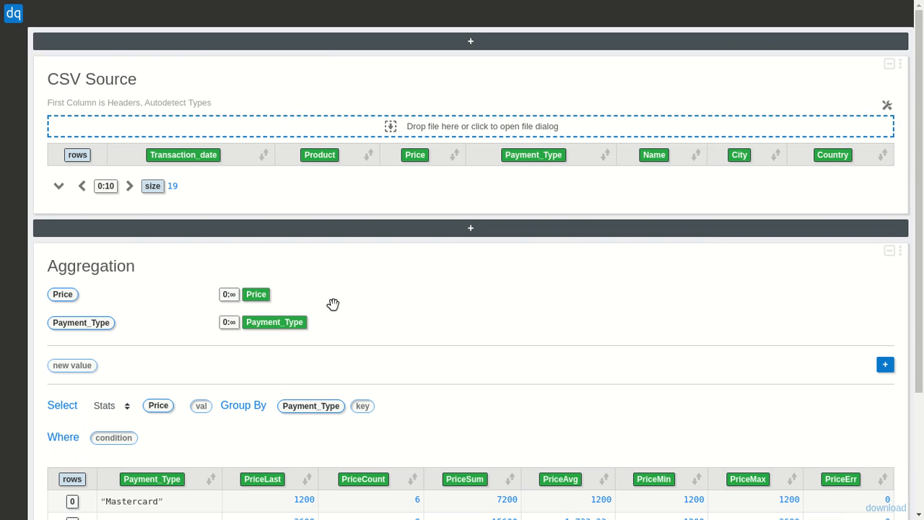
drag(316, 164, 363, 409)
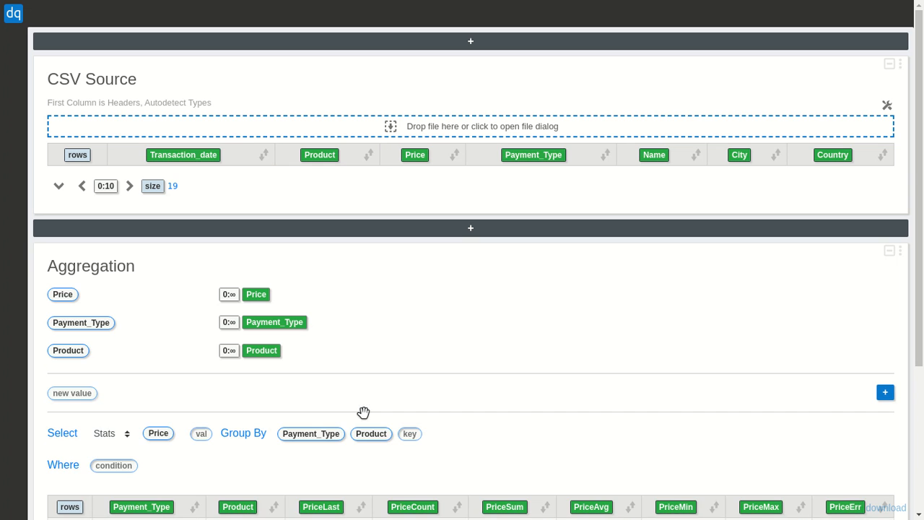
Change the Price aggregation to Sum and move the Payment_Type column after Product in the result table.
scroll(569, 249, down, 5)
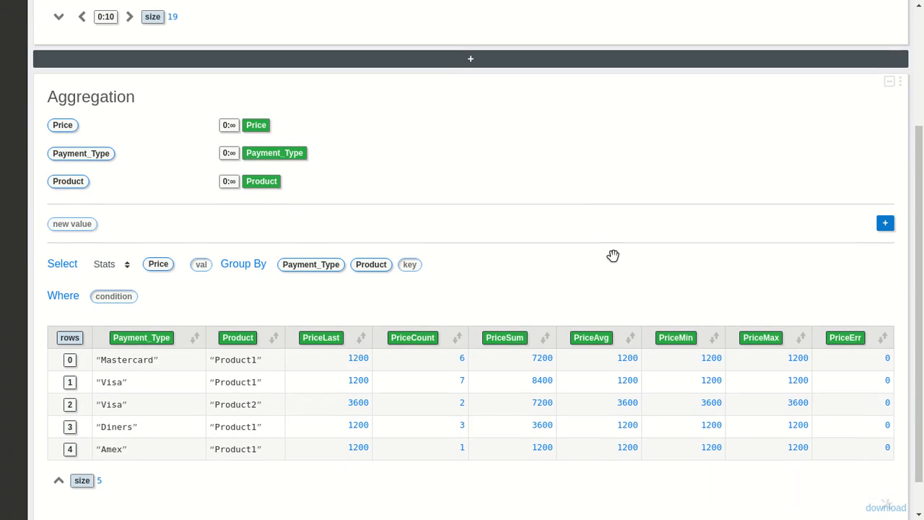
click(131, 226)
click(119, 279)
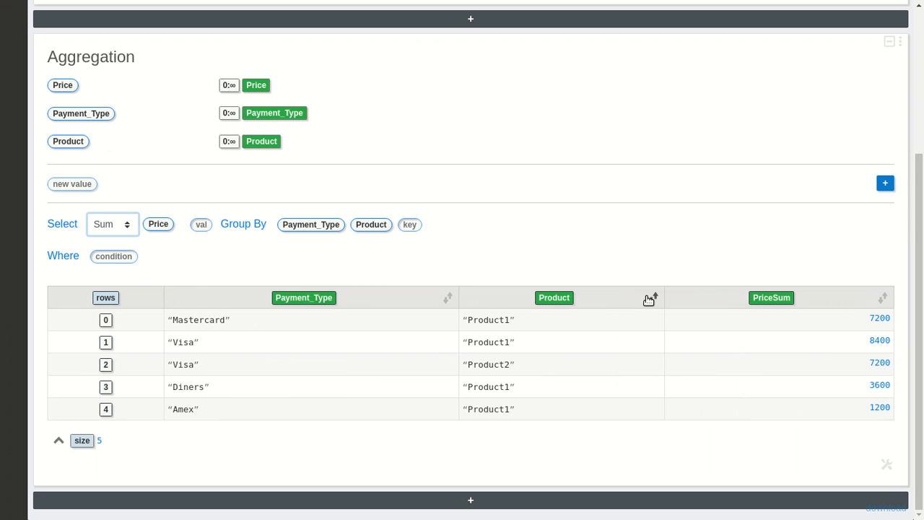
drag(570, 300, 551, 297)
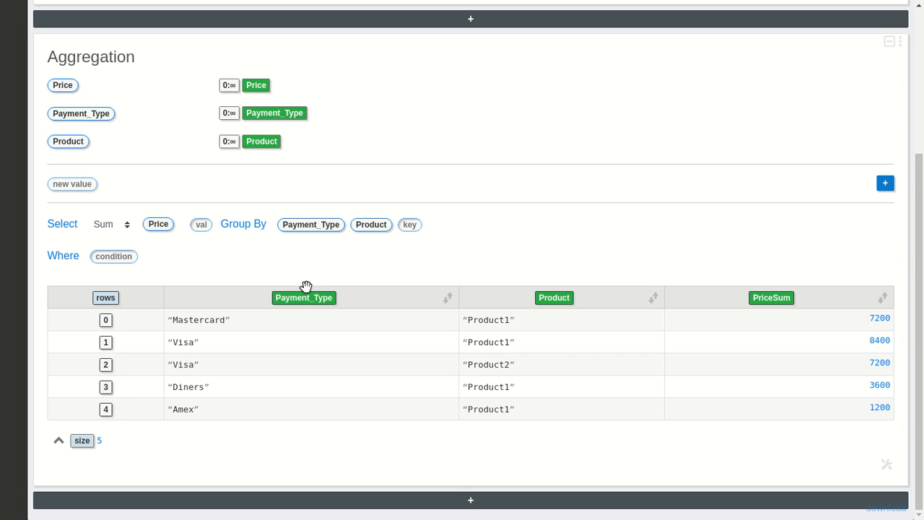
drag(294, 299, 611, 303)
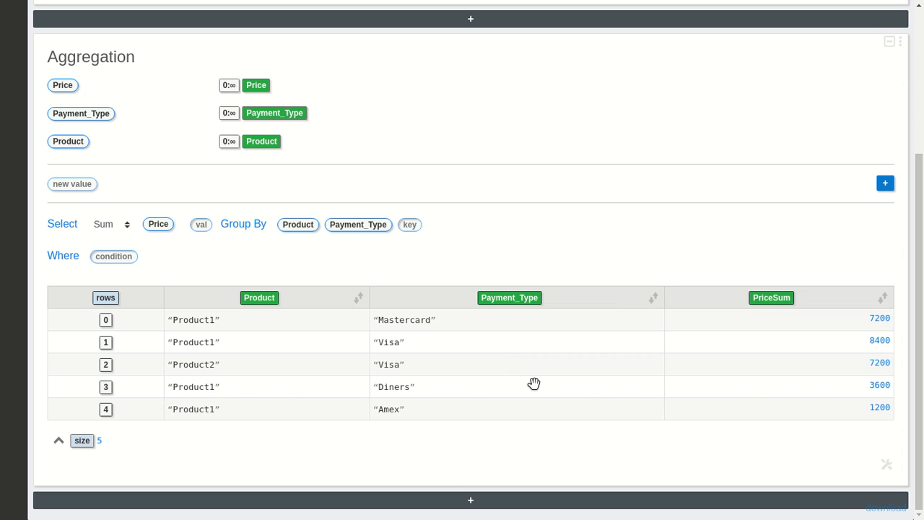
Move the CSV Source card below the Aggregation card.
scroll(553, 231, up, 3)
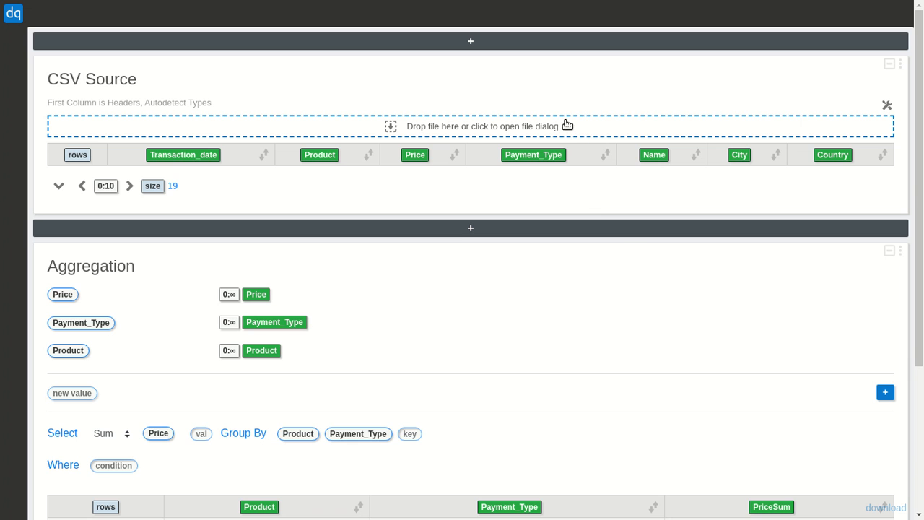
drag(561, 80, 570, 375)
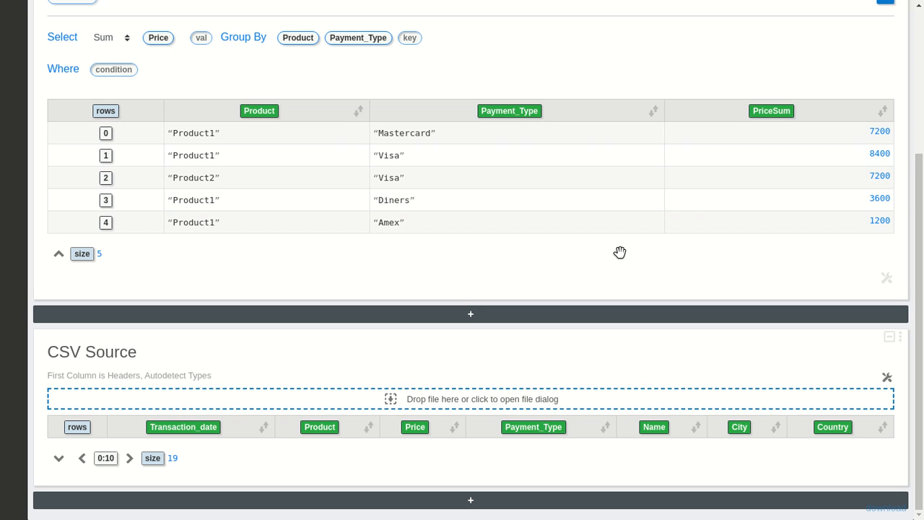
Add a JSON source below the CSV source and try twice to load sales.csv into it.
click(455, 498)
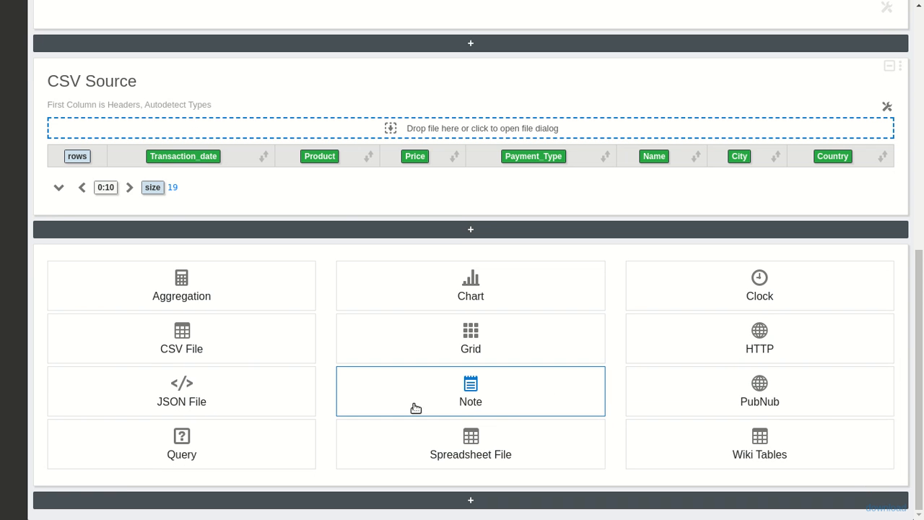
click(266, 396)
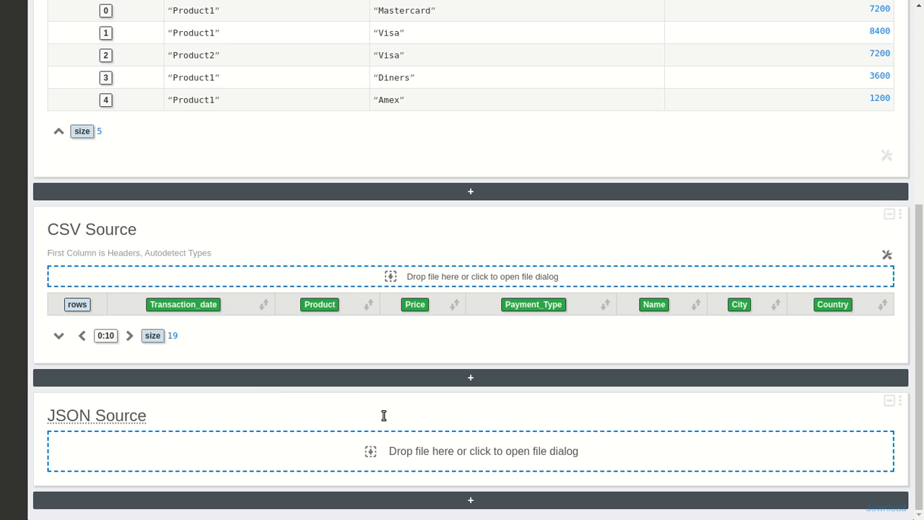
click(334, 460)
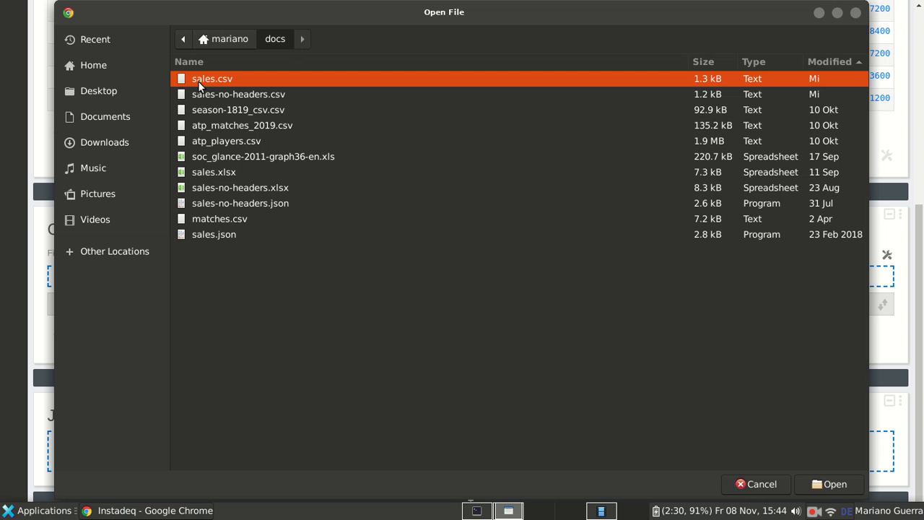
double_click(199, 78)
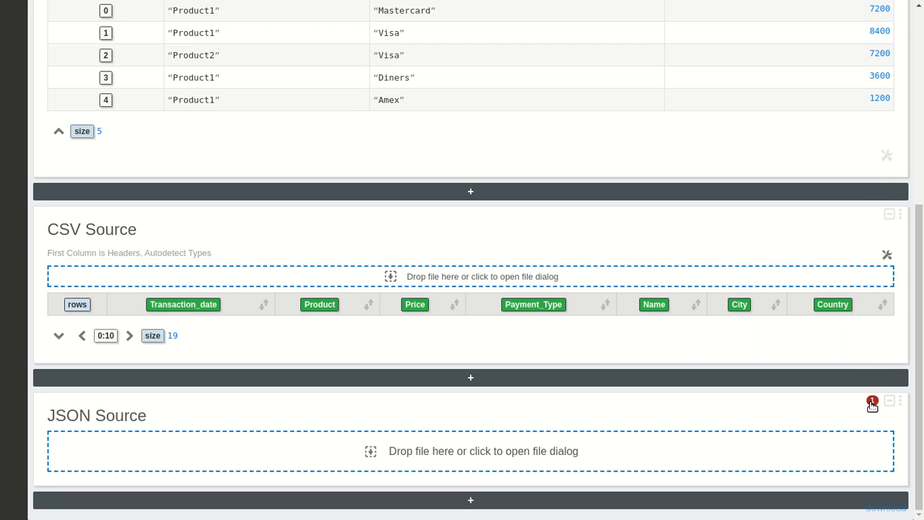
click(715, 465)
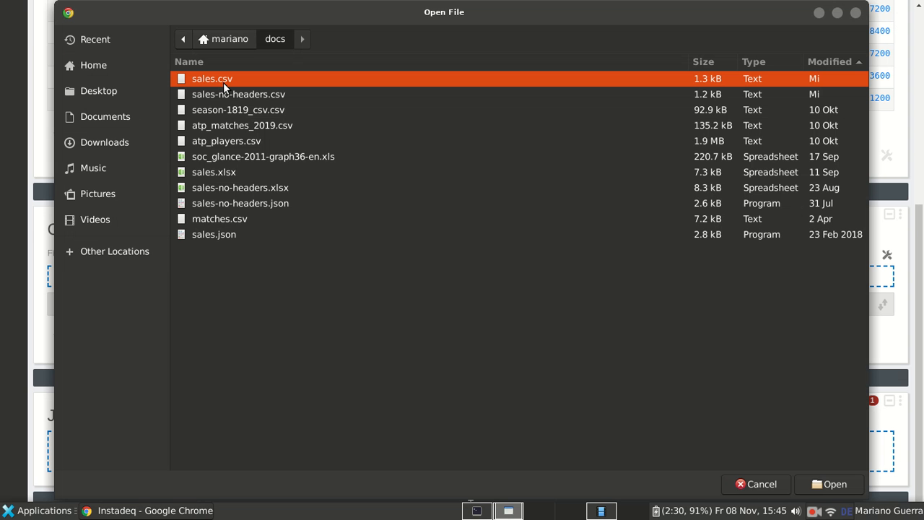
key(Return)
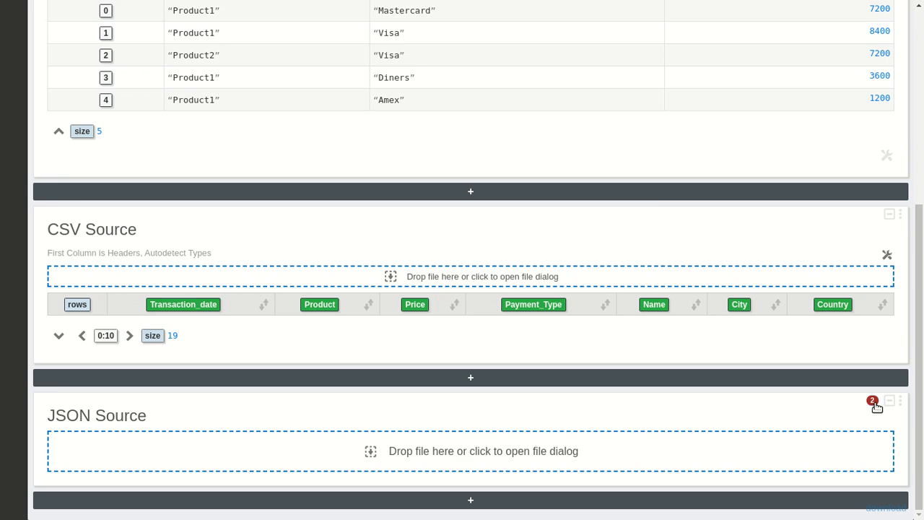
Review the JSON source's error list, clear it, and return to the card.
click(873, 401)
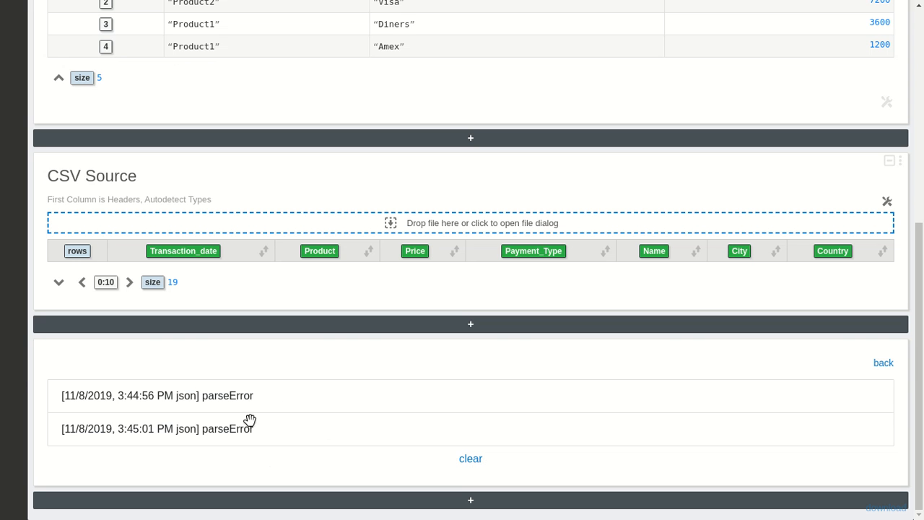
click(477, 460)
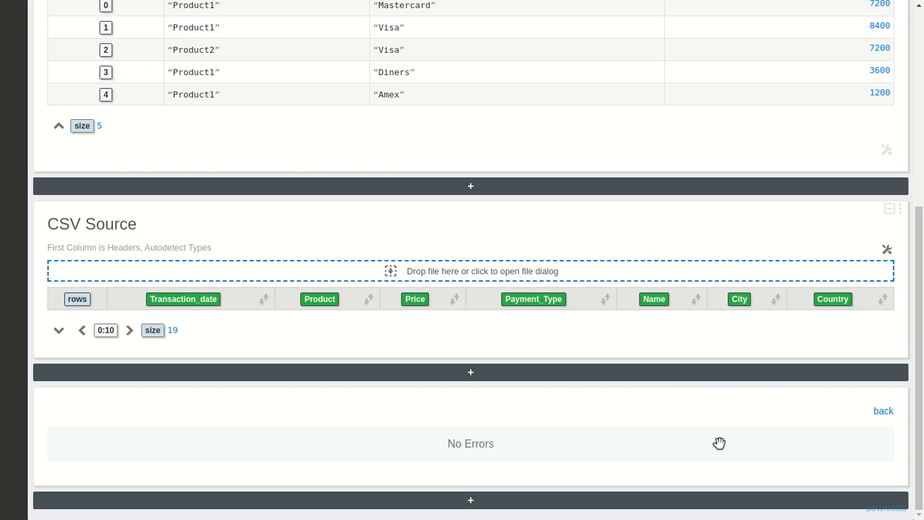
click(882, 411)
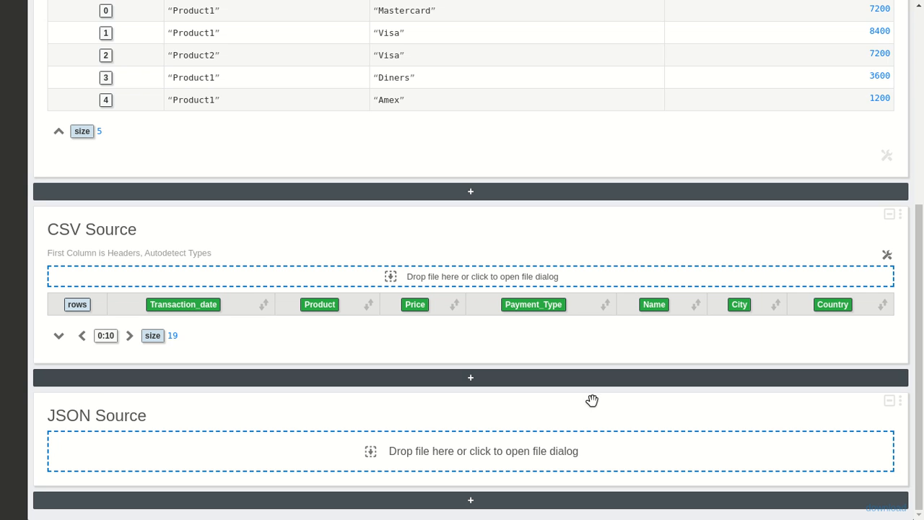
click(520, 494)
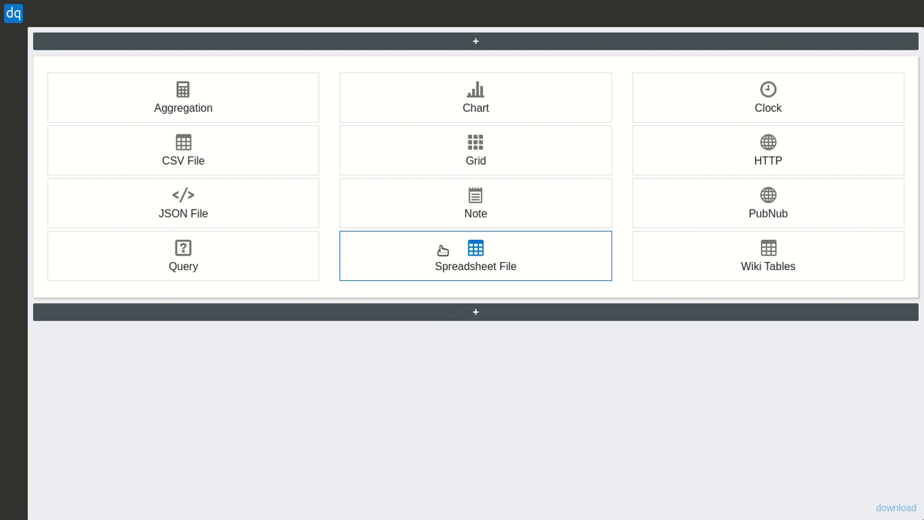
Add a Note card and place a Grid card below it.
click(444, 203)
click(467, 184)
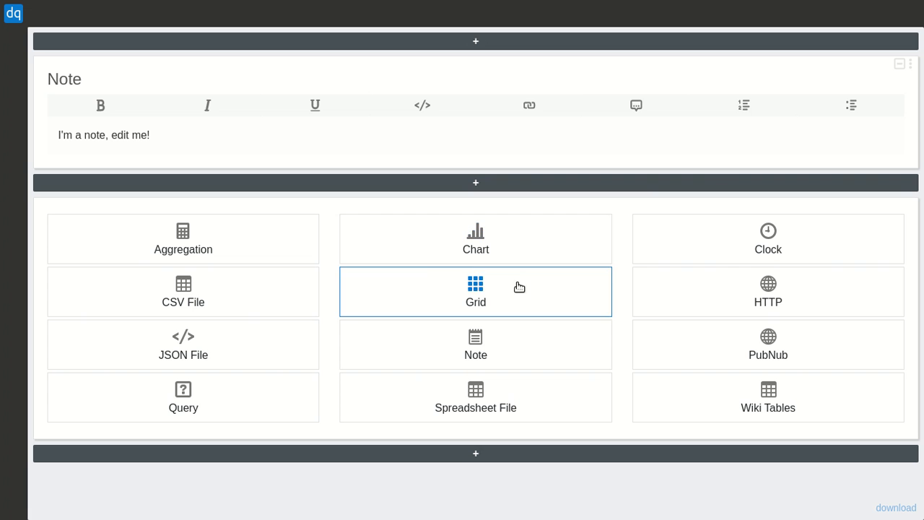
click(483, 294)
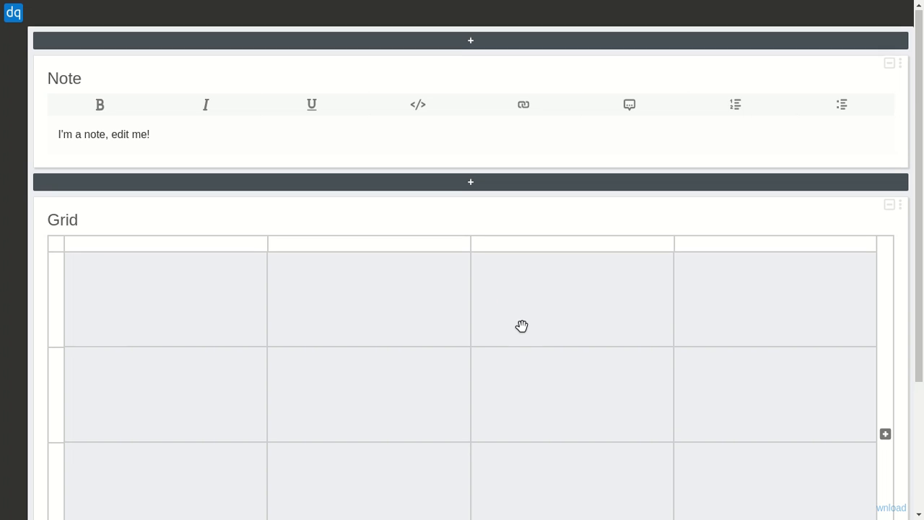
Add one column and one row to the grid for a five-by-five layout.
scroll(522, 326, down, 2)
click(886, 292)
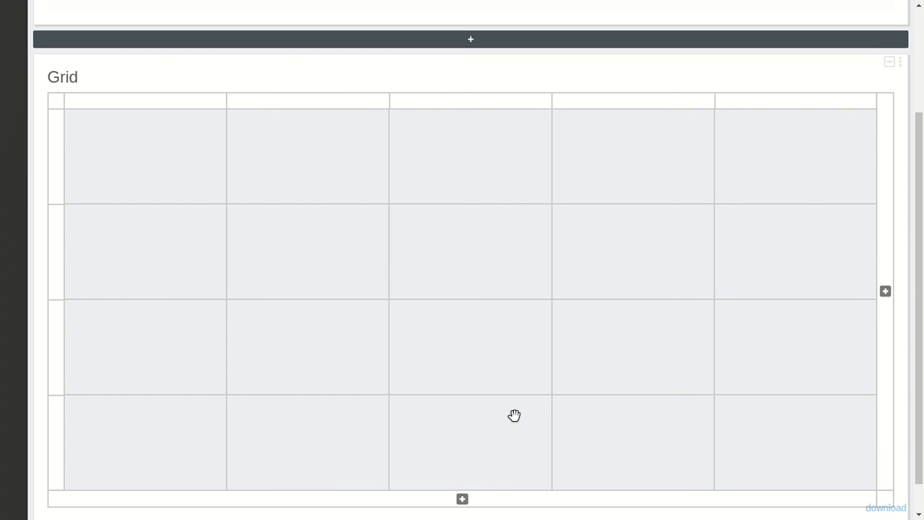
click(463, 499)
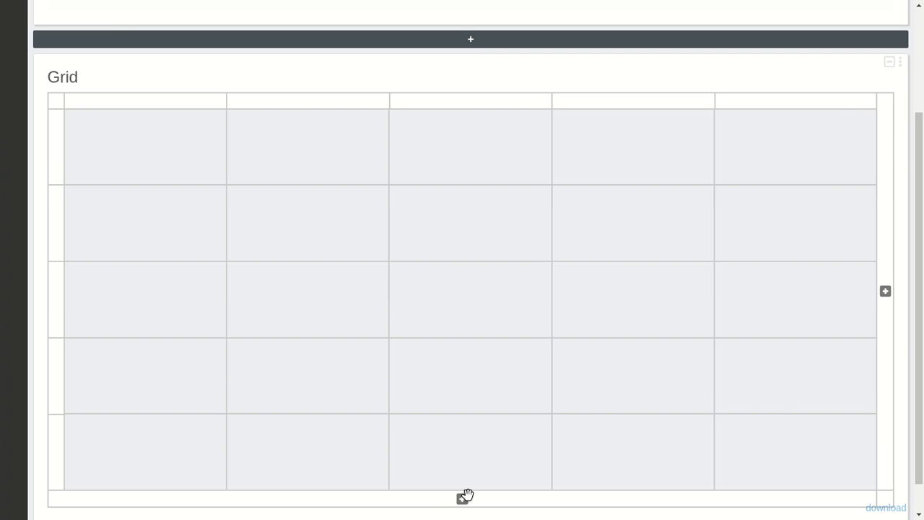
Place the note's content in the first cell of the grid's first row.
scroll(408, 248, up, 1)
scroll(408, 248, up, 1)
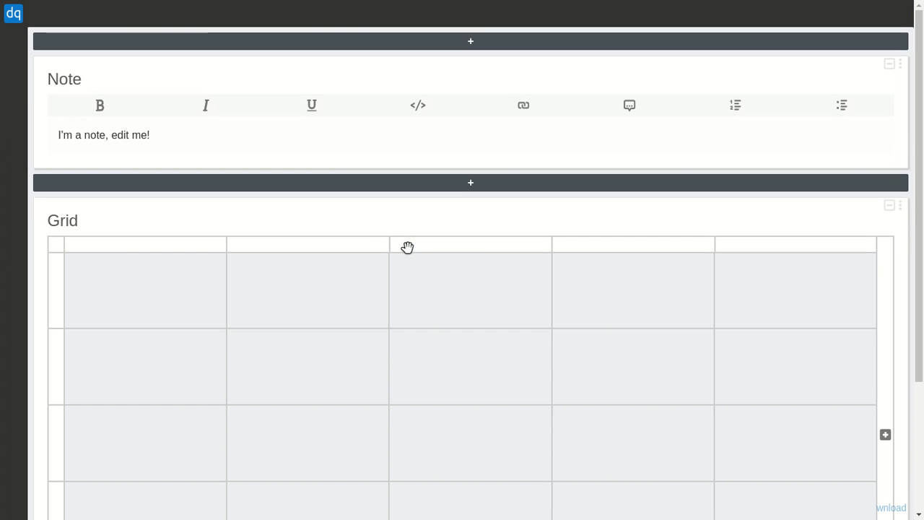
scroll(409, 248, down, 1)
drag(357, 113, 175, 265)
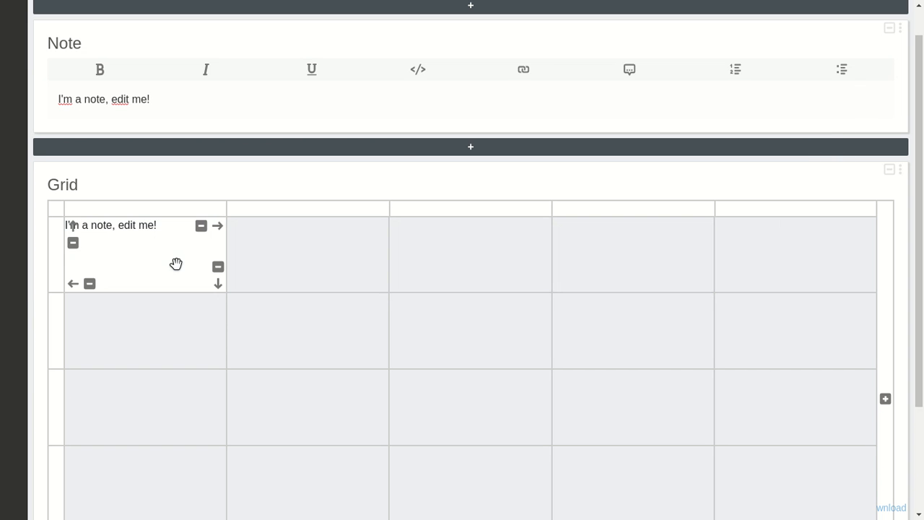
Extend the note in the grid to two columns by two rows, shrinking it to one column and widening it again.
scroll(311, 287, down, 1)
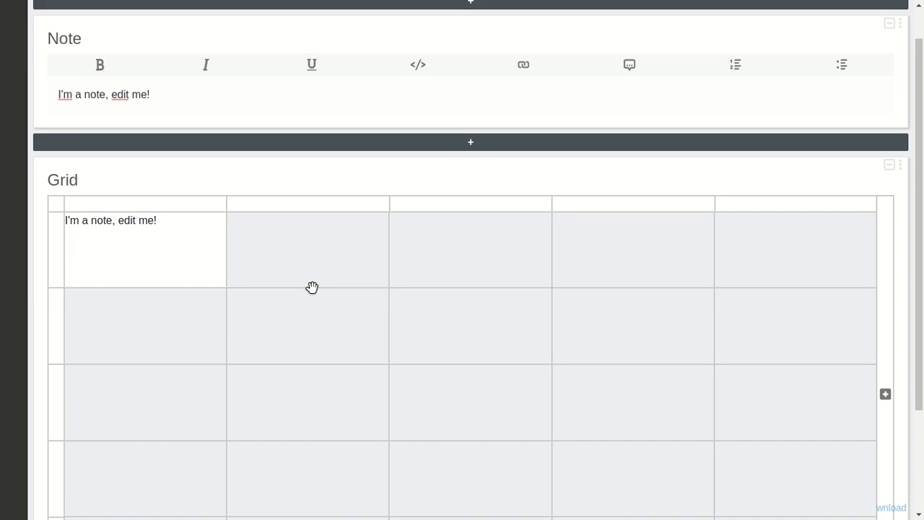
mouse_move(218, 195)
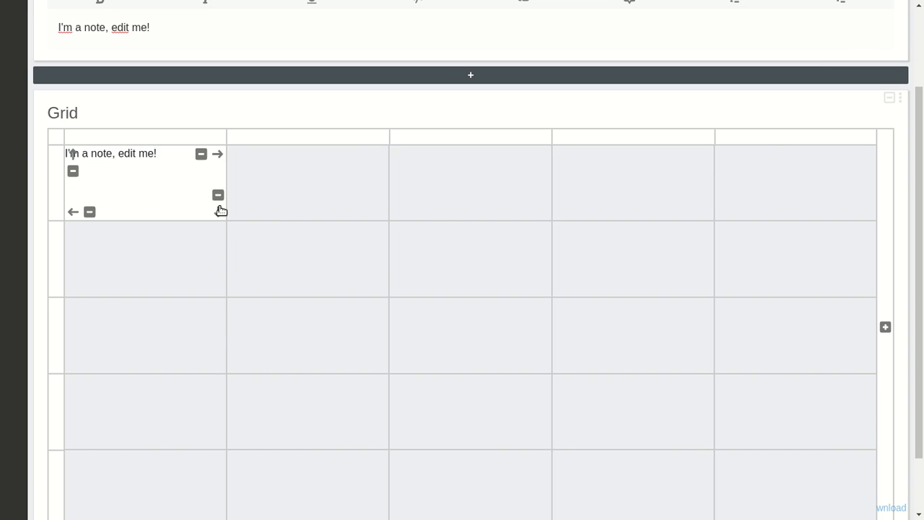
click(217, 154)
click(379, 213)
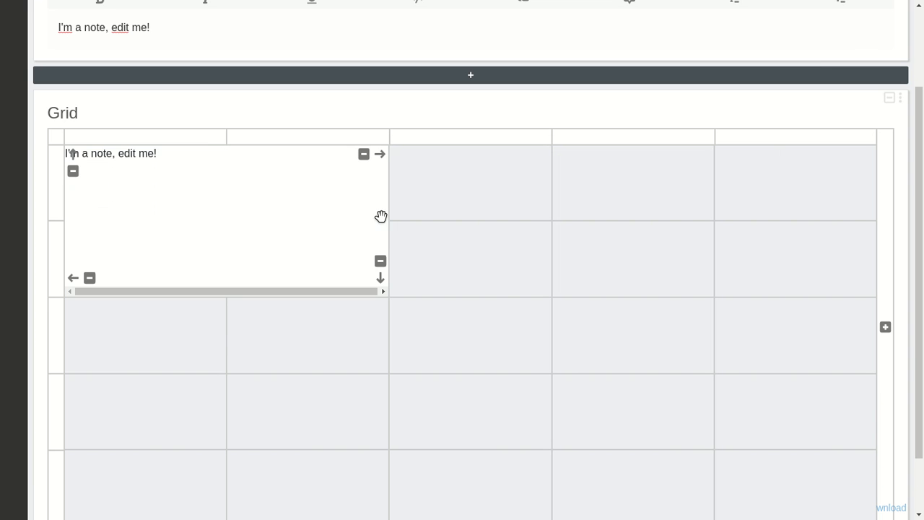
click(363, 154)
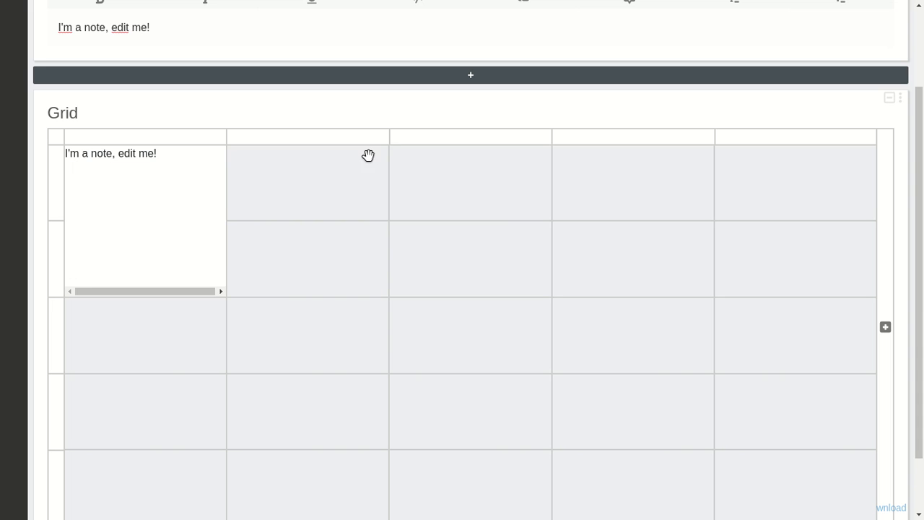
click(217, 154)
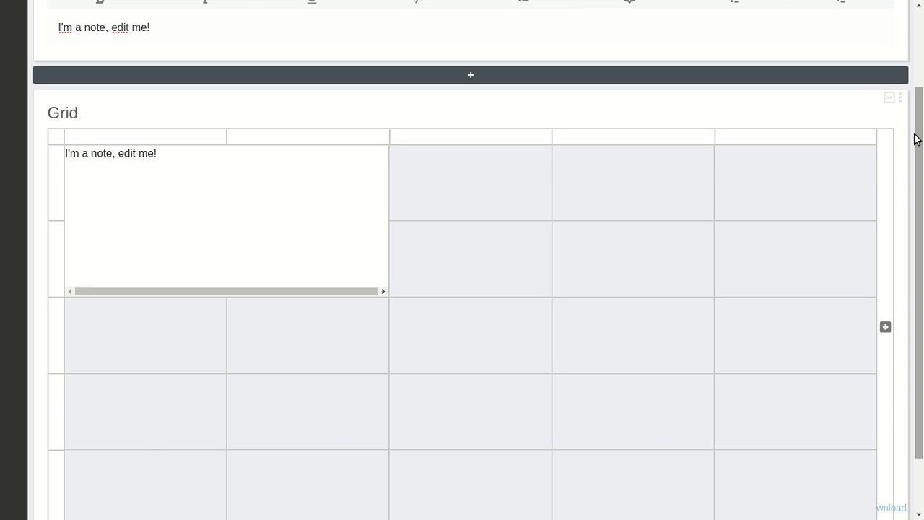
Switch the Grid card to its display view without title or cell-editing frame and look over the layout.
click(899, 99)
click(438, 115)
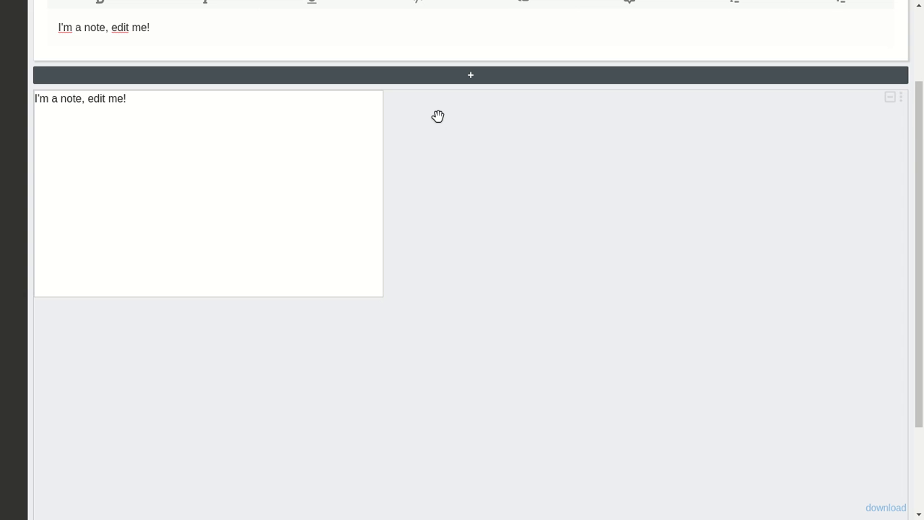
scroll(687, 277, down, 2)
scroll(686, 278, up, 3)
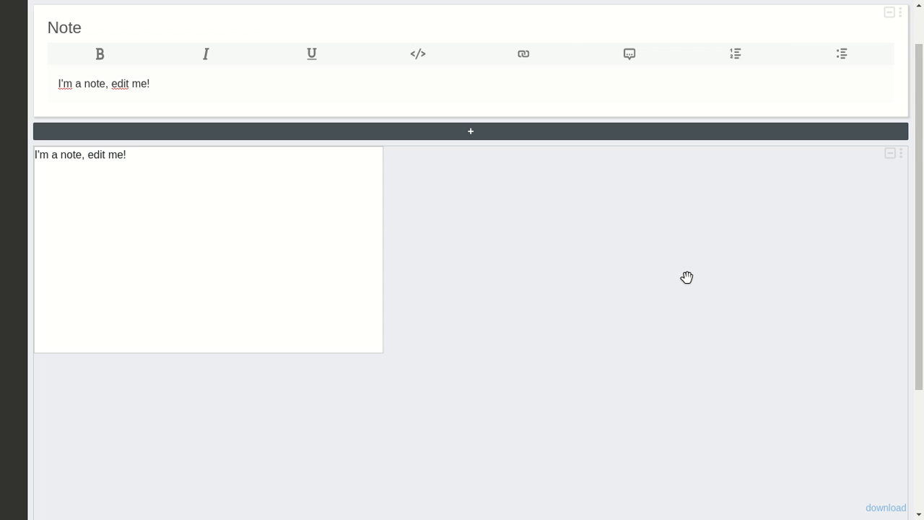
scroll(686, 277, down, 2)
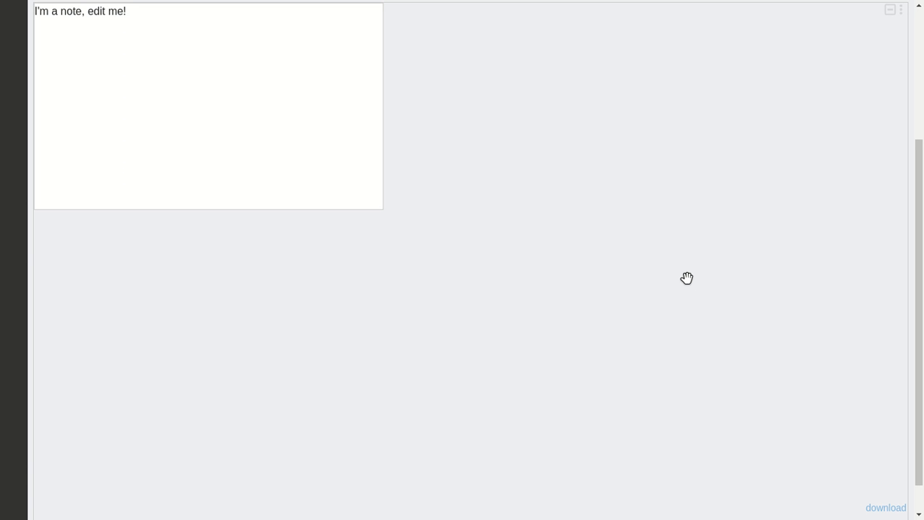
scroll(687, 278, up, 2)
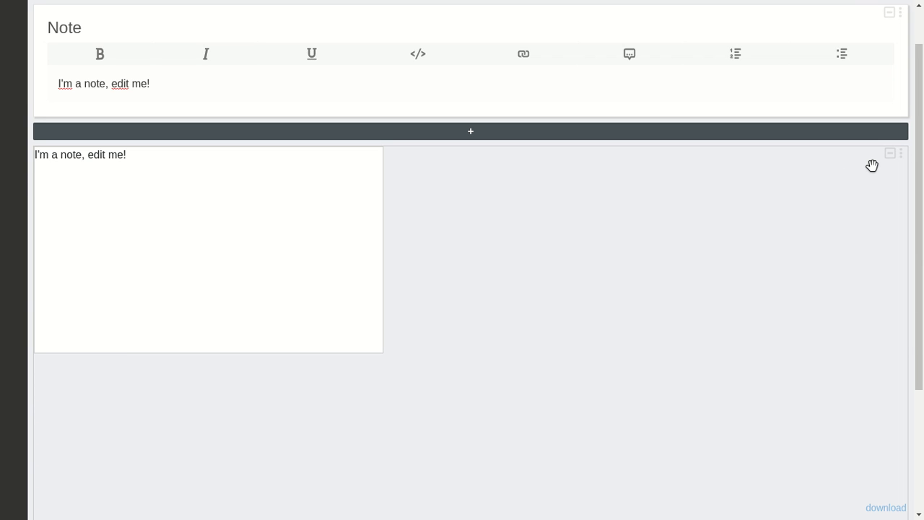
scroll(860, 180, up, 1)
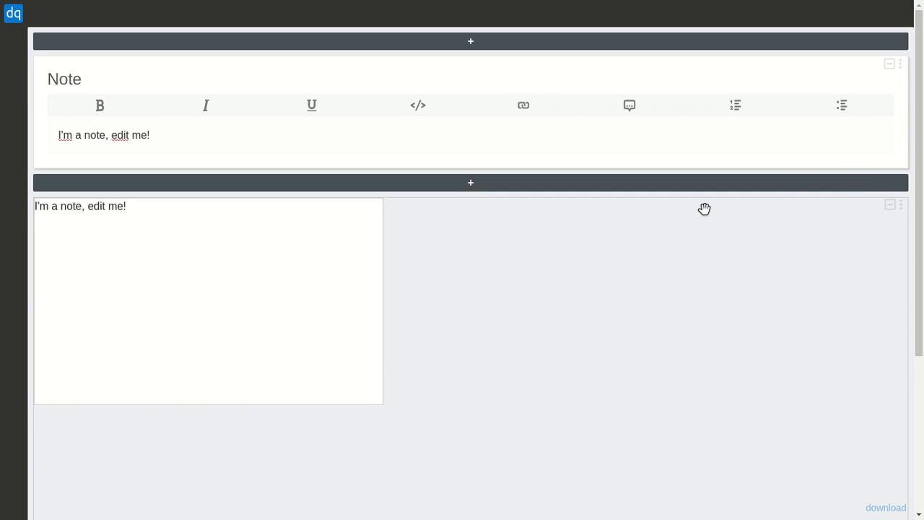